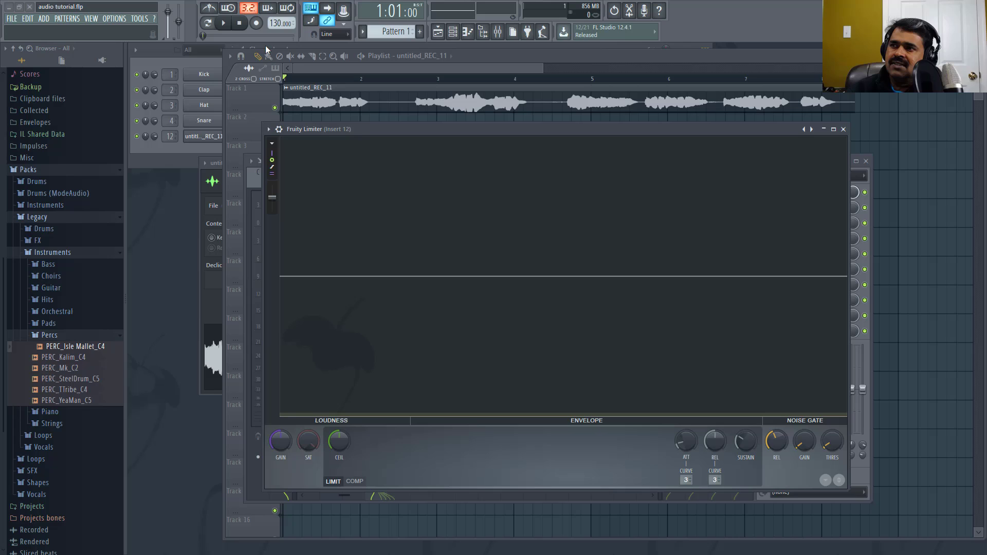
Step: Play the vocal while watching the Fruity Limiter envelope and noise gate, pausing near 3:09
left_click(225, 24)
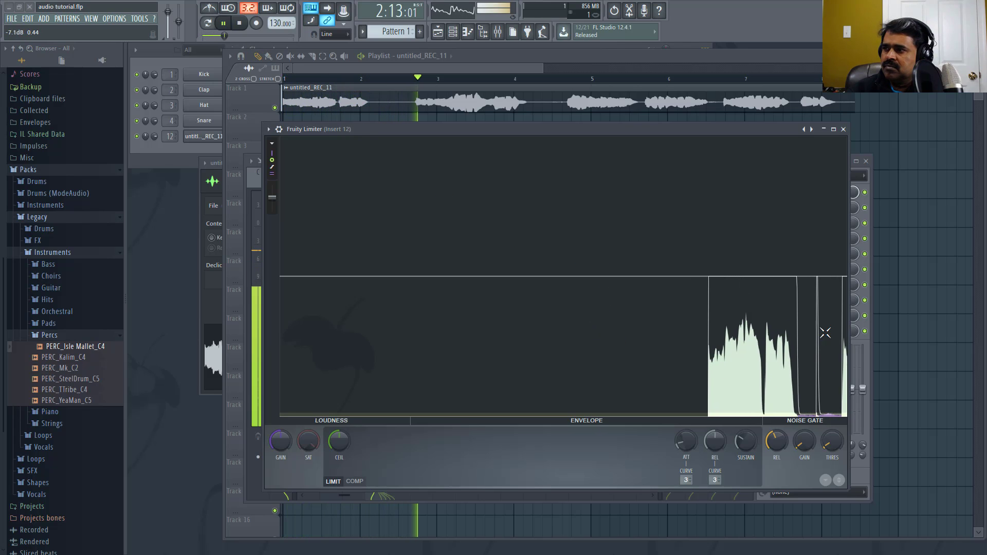
key("space")
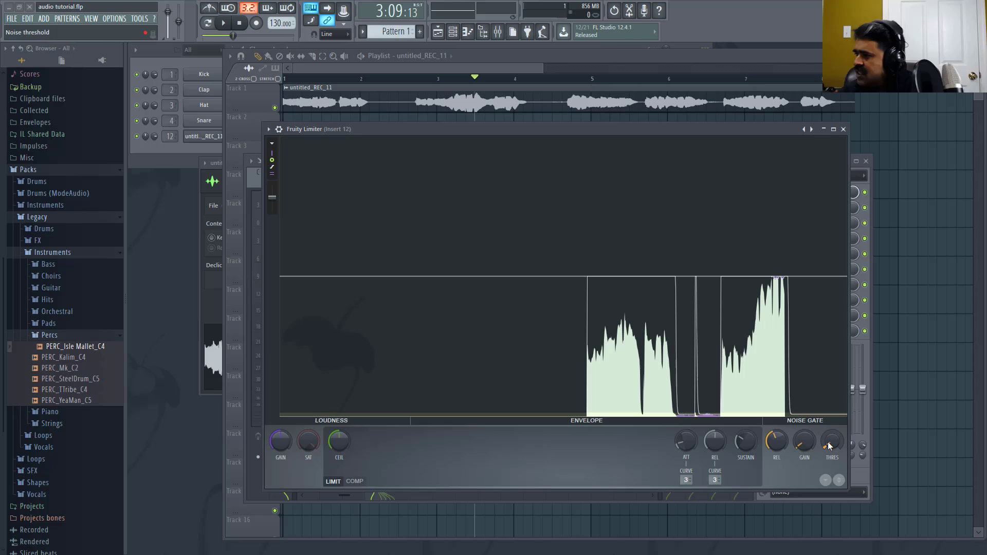
Step: Raise the Noise Gate THRES knob on the Fruity Limiter, briefly viewing and closing its About screen
left_click_drag(828, 446, 829, 443)
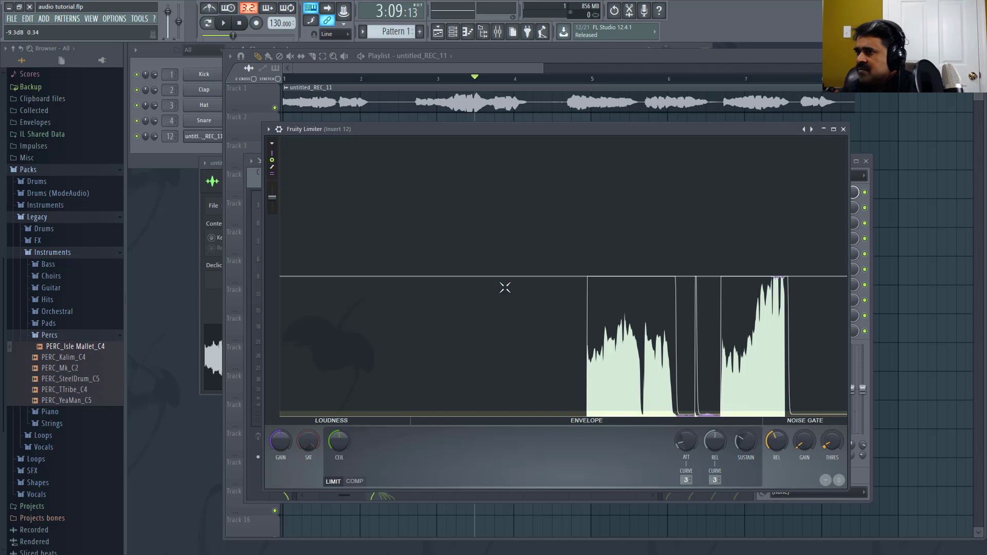
left_click(275, 145)
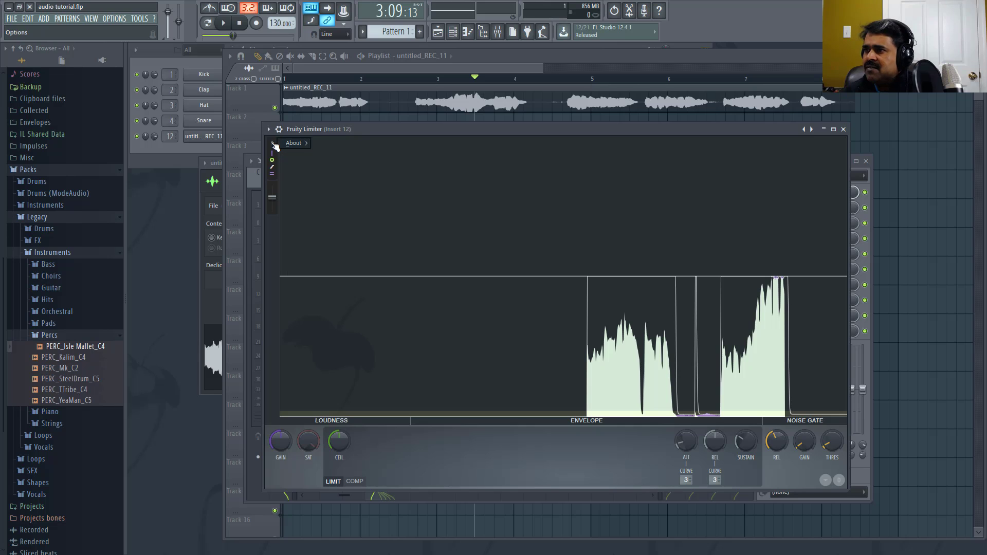
left_click(294, 143)
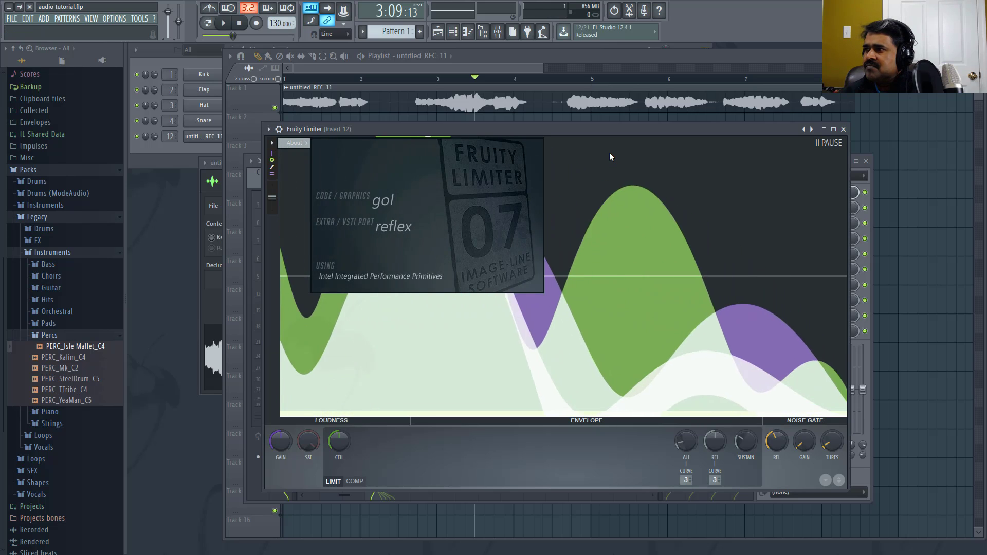
left_click(608, 155)
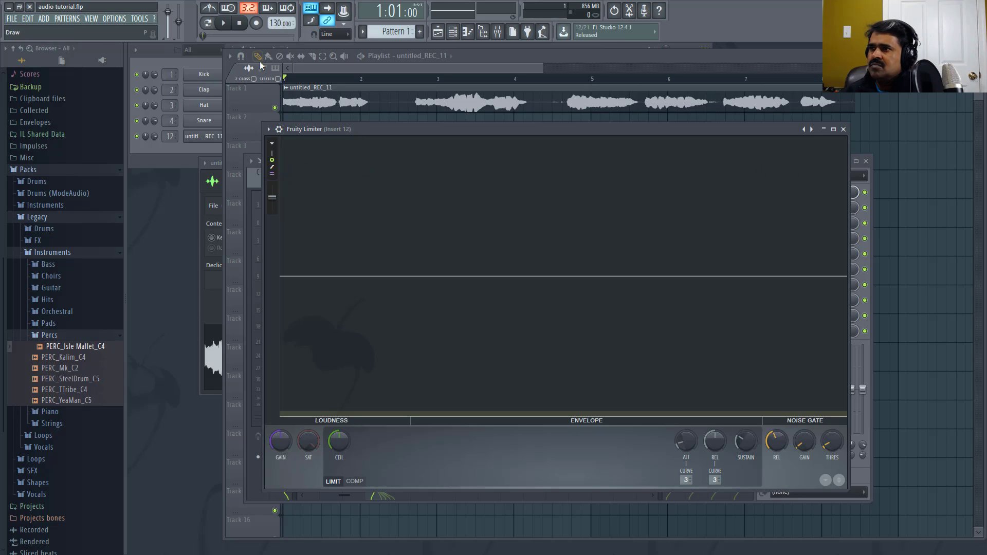
Step: Audition the vocal through the raised gate, stopping once, then replaying and pausing at 5:03
left_click(226, 24)
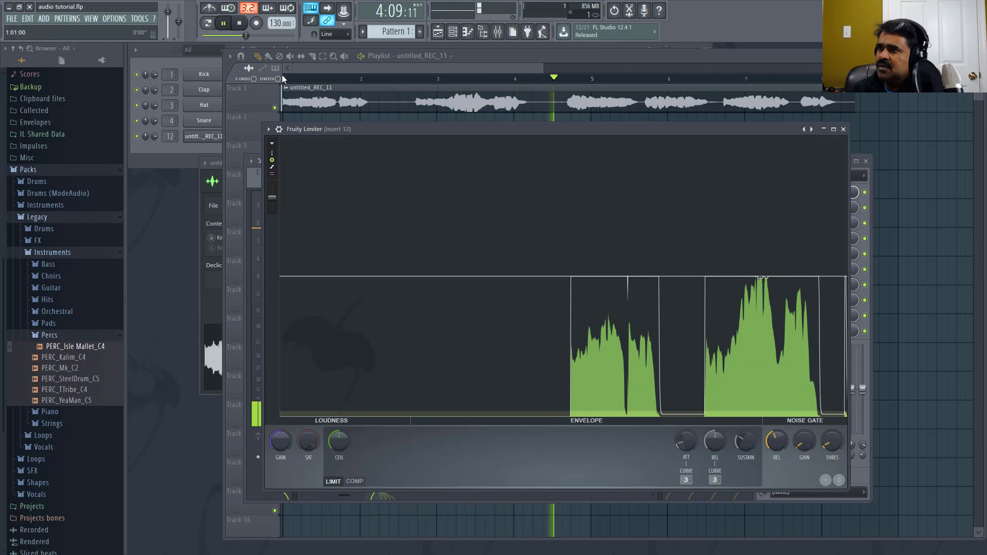
left_click(242, 24)
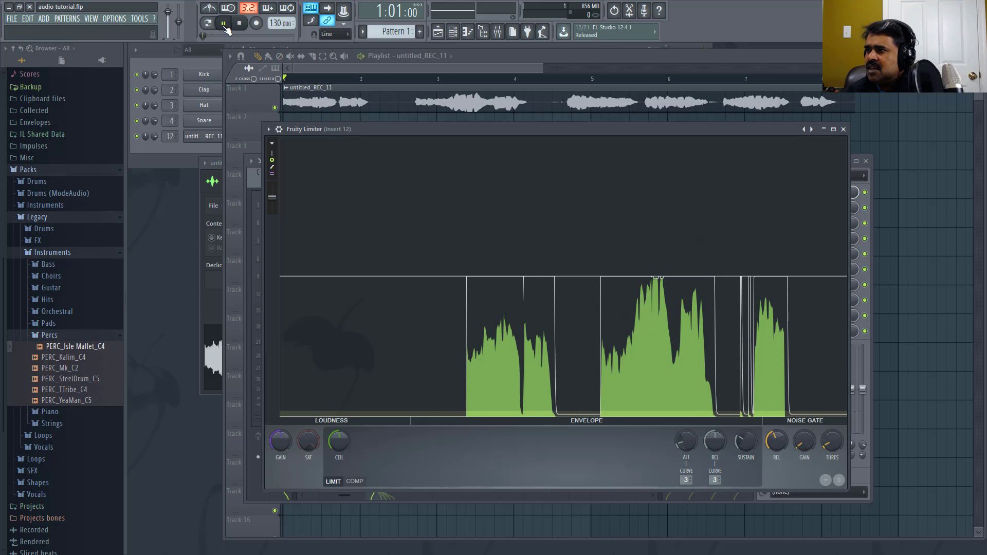
key("space")
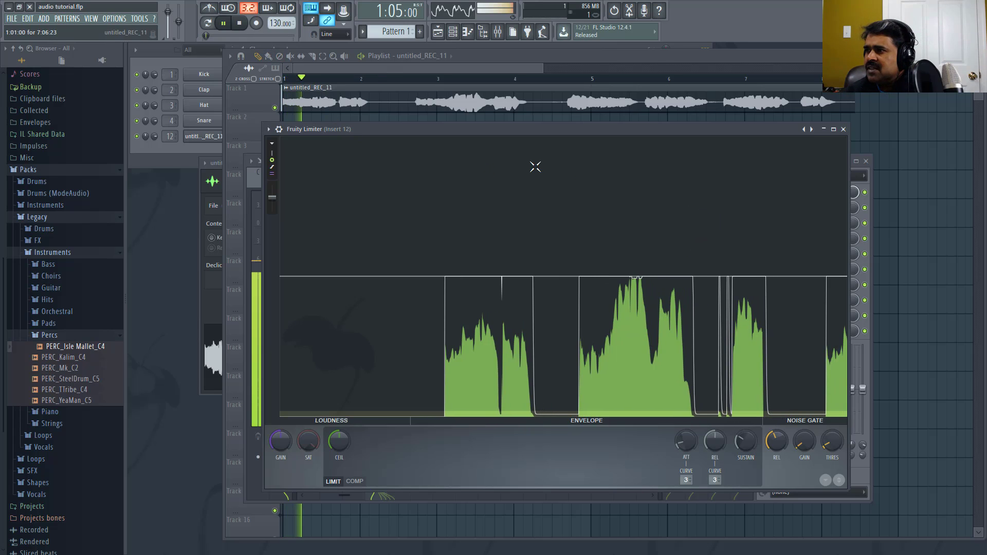
left_click(224, 23)
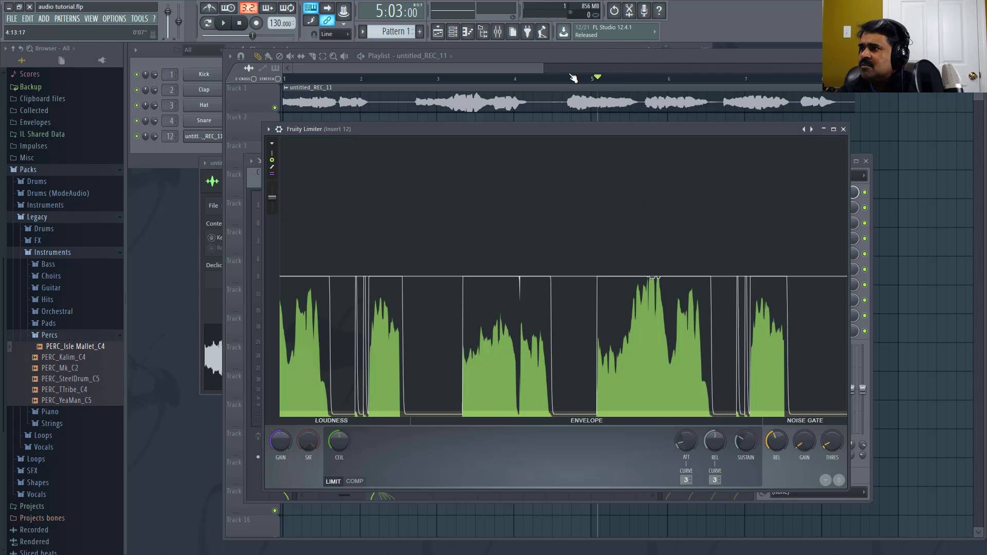
Step: Close the limiter, move the playhead back to around bar 2.6, play briefly and zoom the playlist
left_click(536, 75)
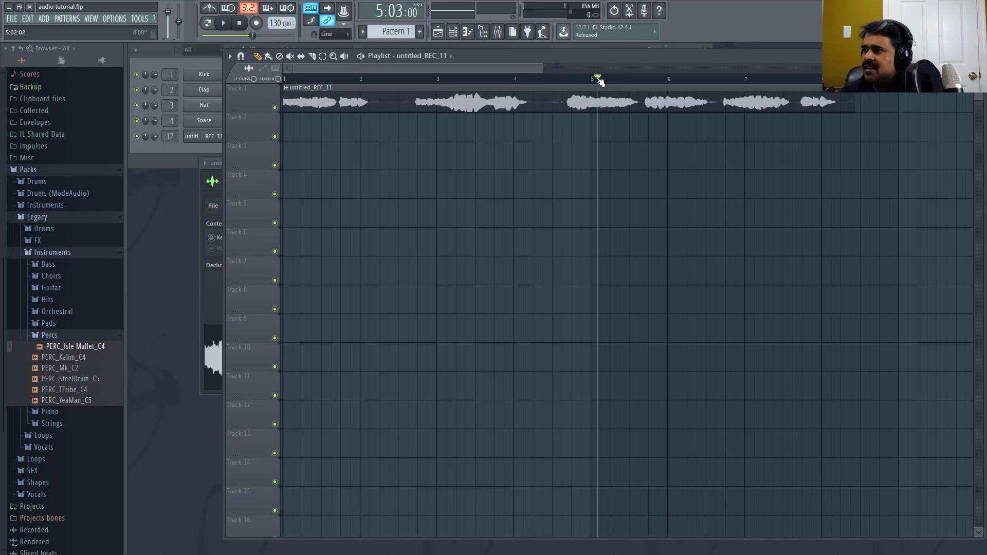
left_click_drag(603, 82, 410, 81)
left_click(223, 23)
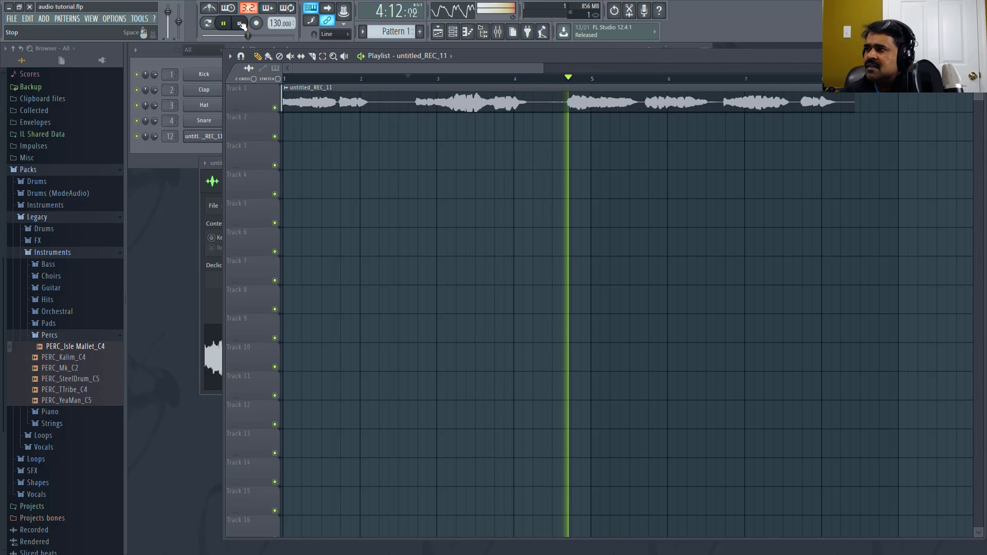
left_click(242, 24)
left_click_drag(543, 69, 474, 67)
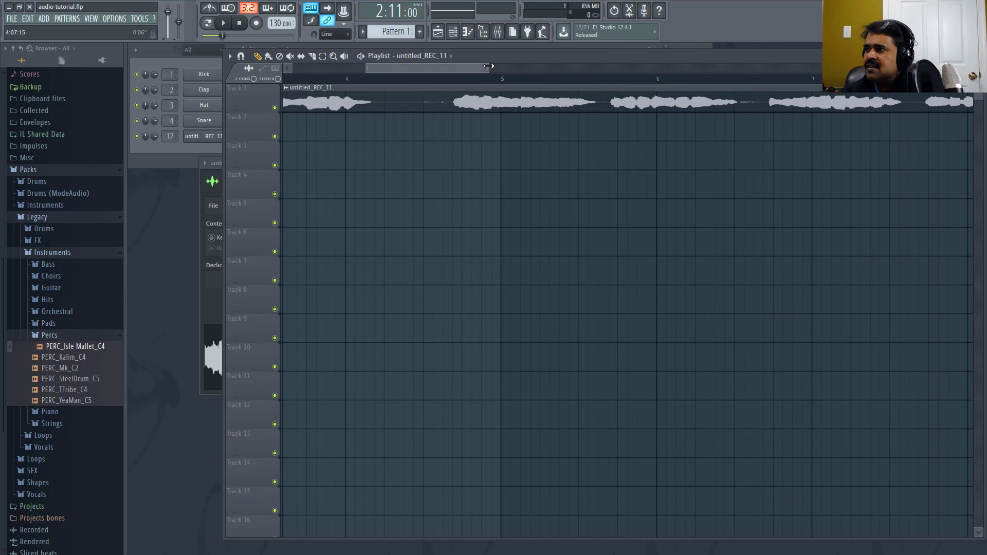
Step: Add a Volume multiplier automation clip and loop playback over the noisy range 4:04 to 4:12
left_click(391, 78)
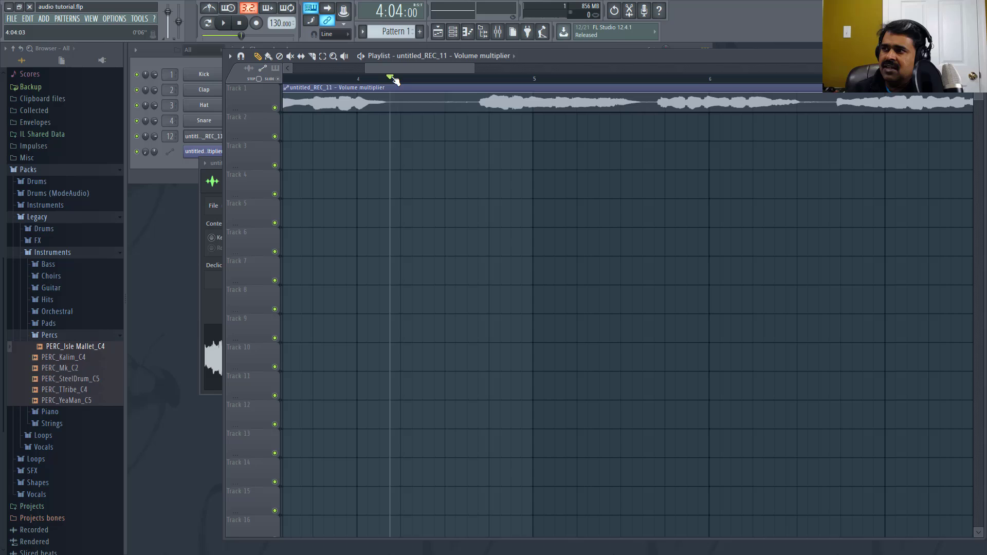
left_click_drag(394, 79, 477, 79)
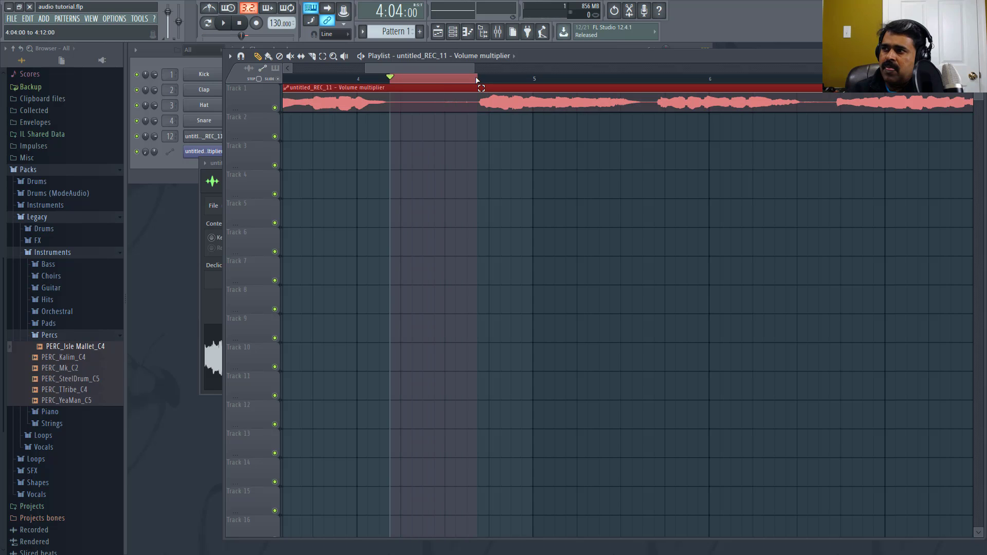
left_click(224, 24)
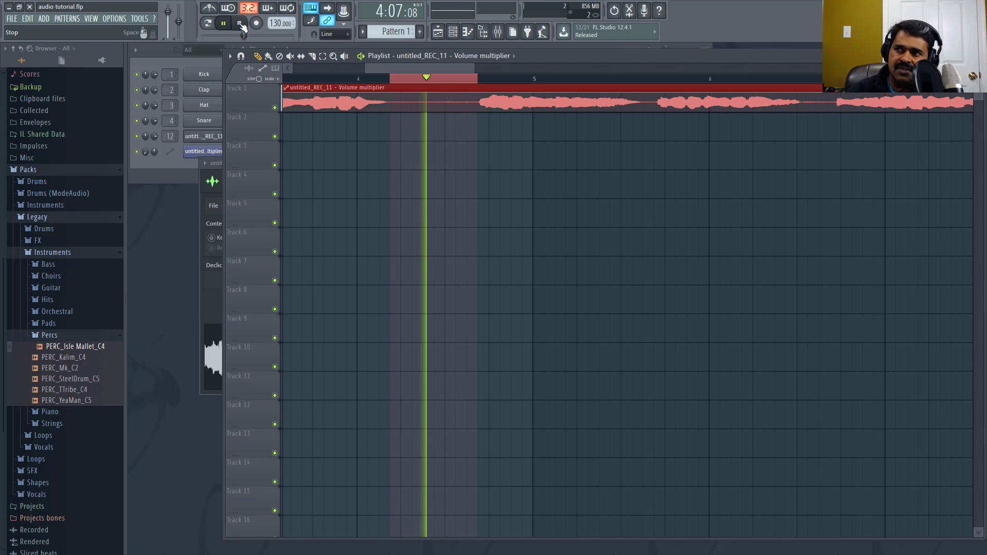
Step: Stop playback and add a Volume automation clip from the Track 1 vocal clip's Automate menu
left_click(240, 24)
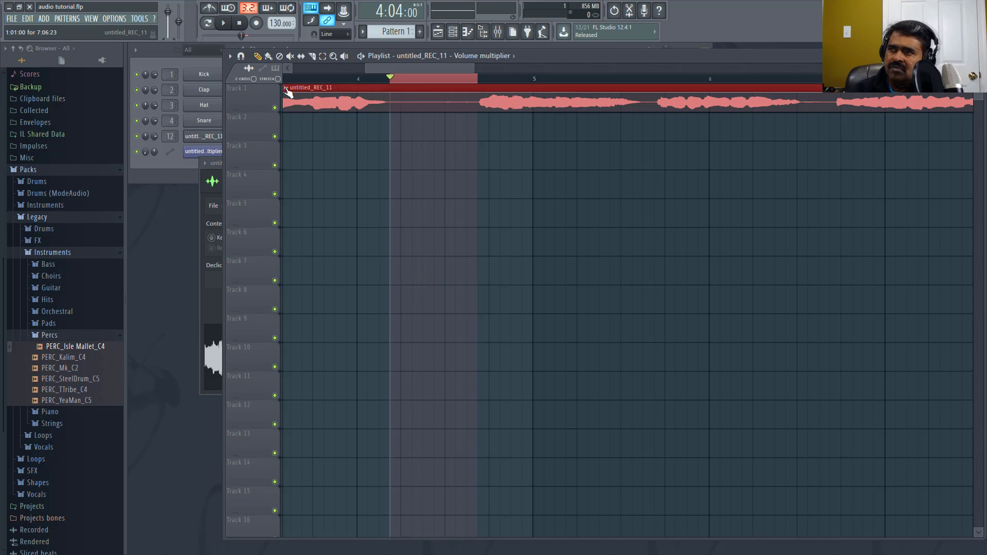
left_click(286, 88)
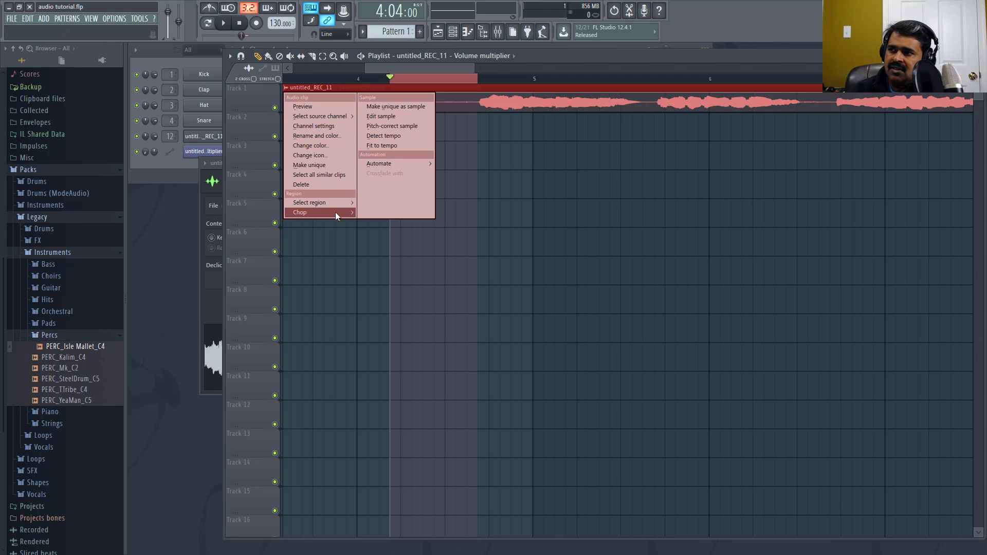
mouse_move(335, 211)
mouse_move(416, 163)
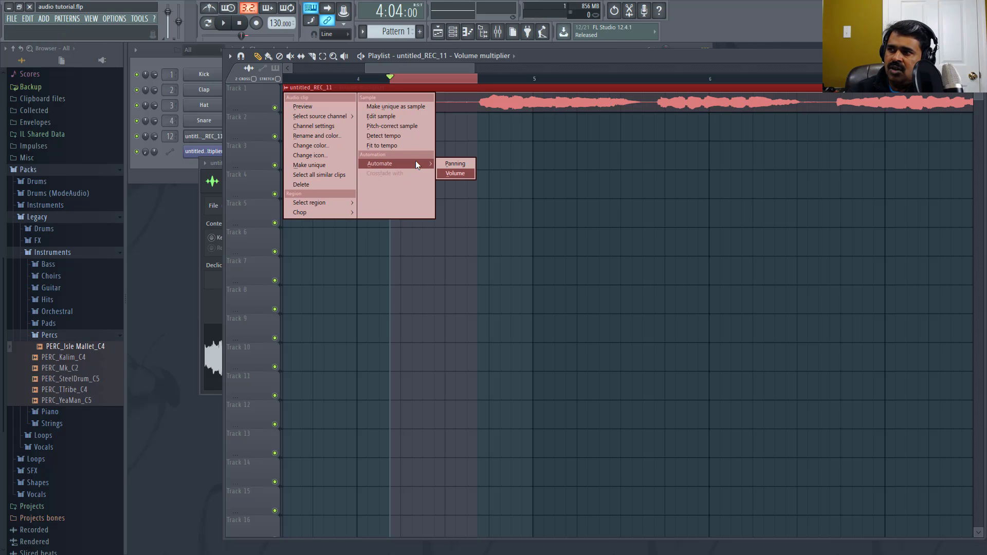
left_click(464, 172)
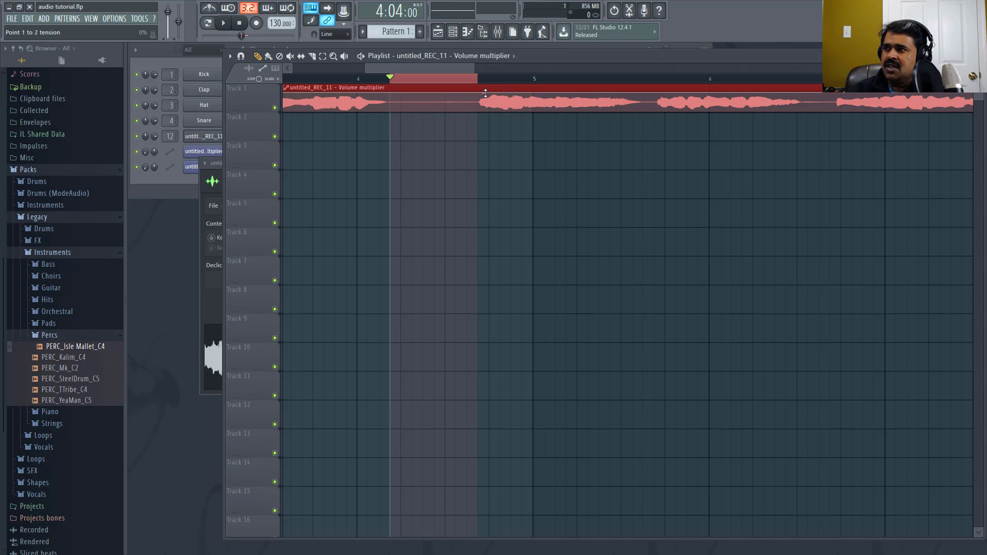
Step: Add envelope points to the volume automation at the edges of the noisy bar 4–5 stretch
left_click(392, 92)
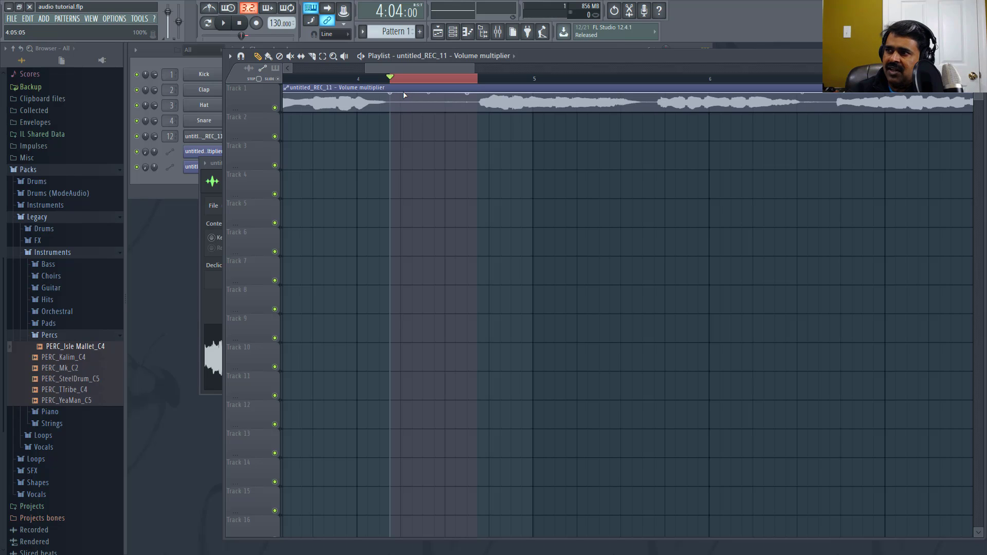
right_click(405, 96)
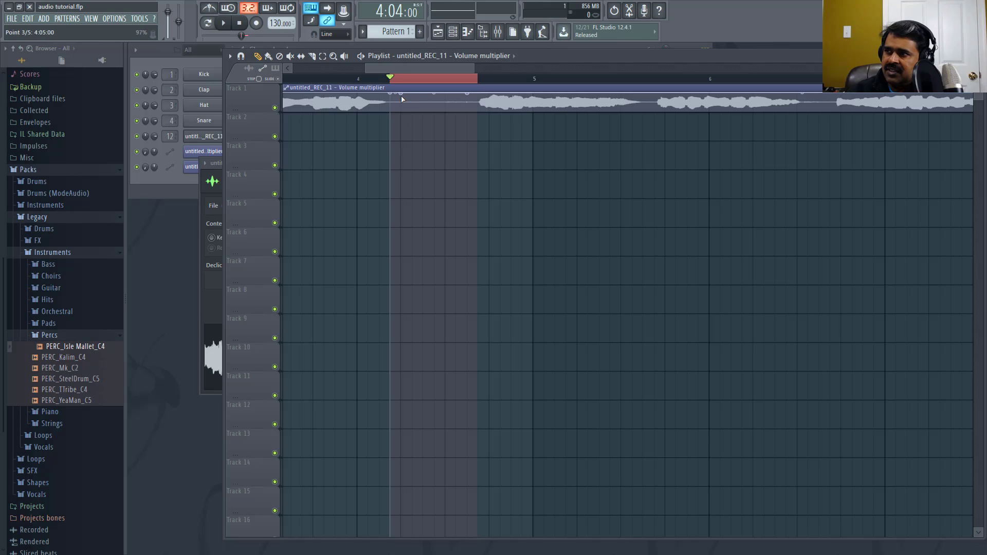
left_click_drag(404, 94, 402, 97)
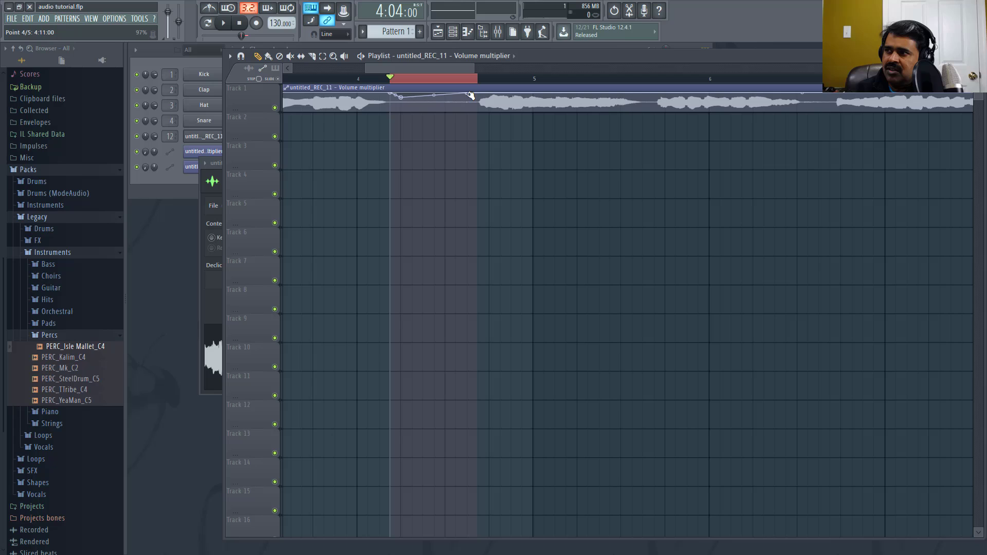
left_click_drag(472, 94, 476, 95)
Step: Pull the middle envelope points down to near 0% to form a flat, silent dip
right_click(471, 96)
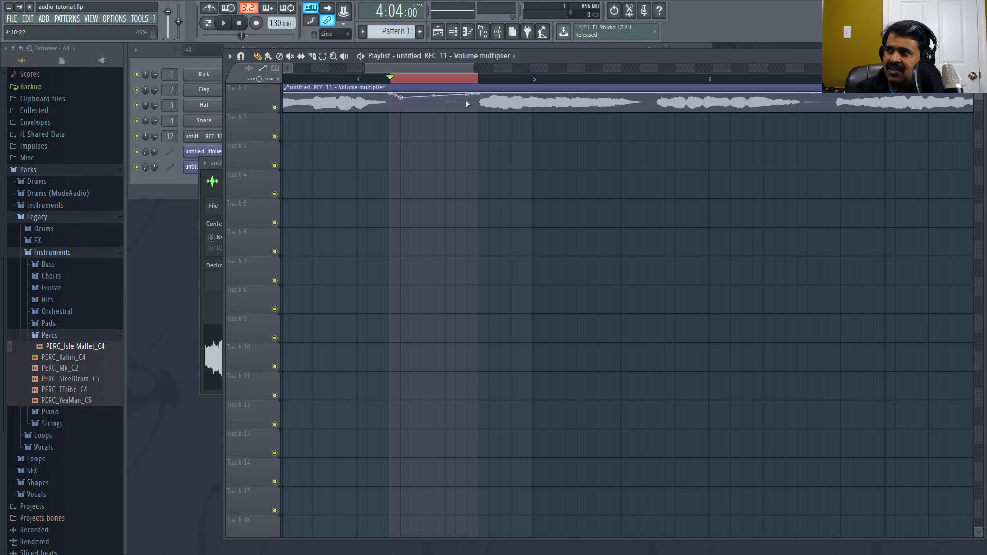
left_click_drag(471, 96, 473, 110)
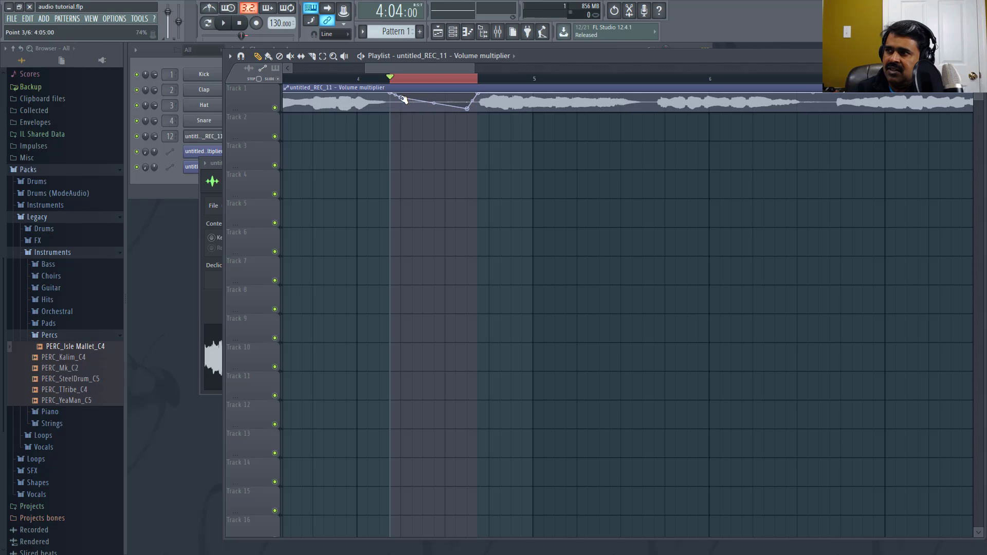
left_click_drag(400, 97, 400, 110)
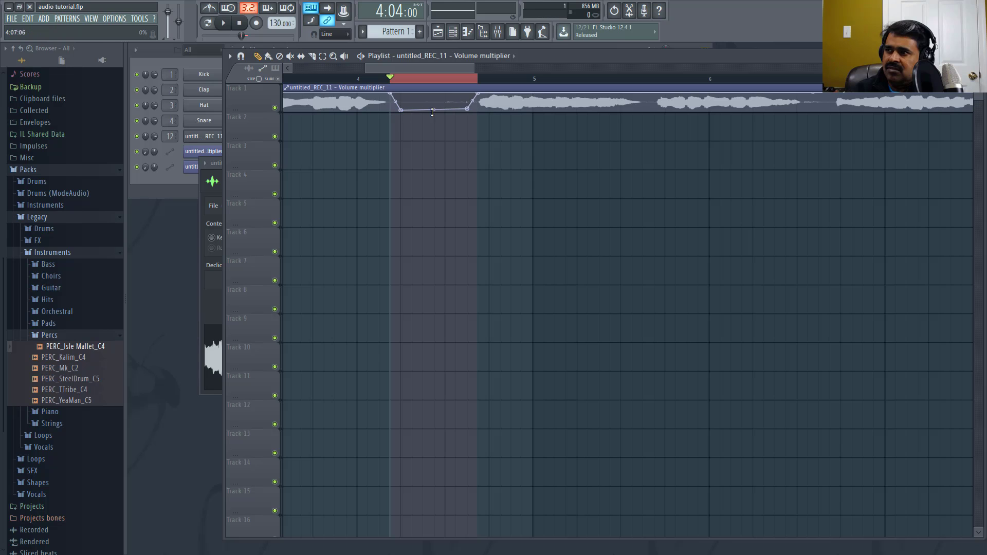
left_click_drag(469, 110, 467, 109)
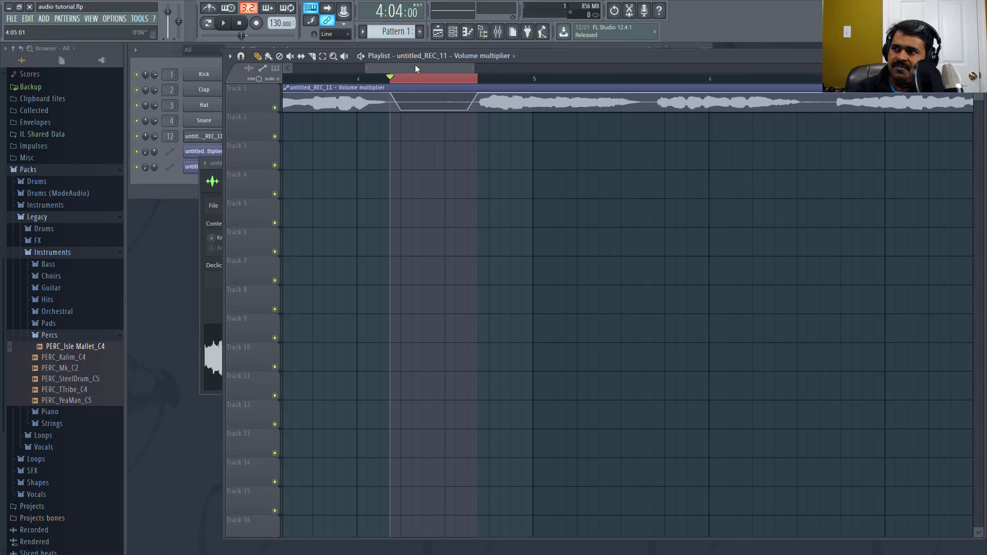
Step: Clear the bar 4–5 time selection and play the vocal twice from bar 3 to check the muted gap
left_click_drag(419, 65, 412, 66)
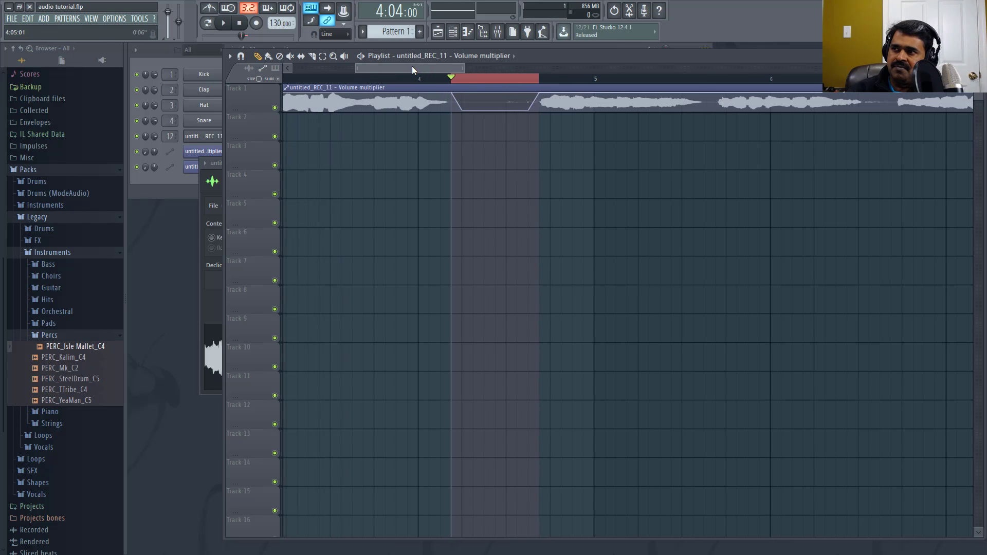
left_click(334, 81)
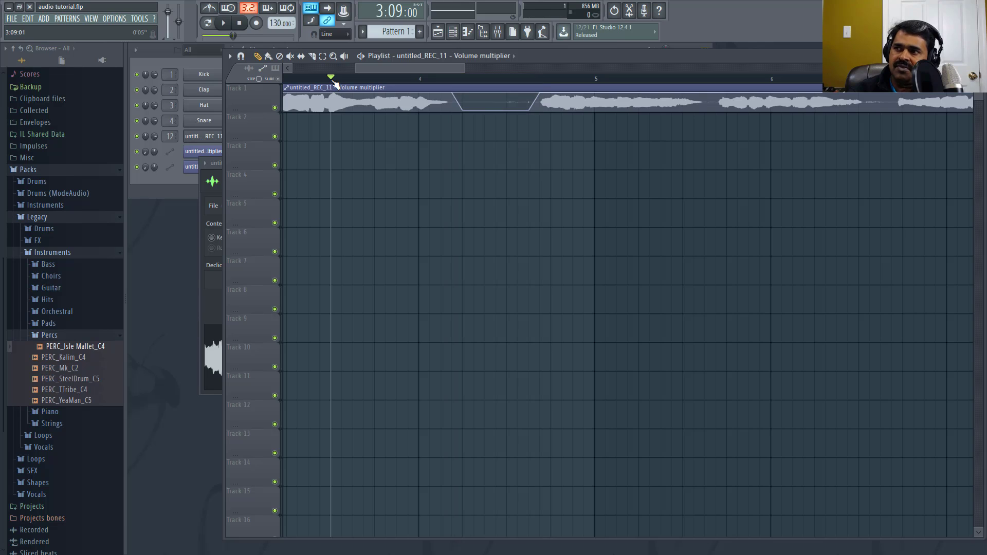
left_click(227, 24)
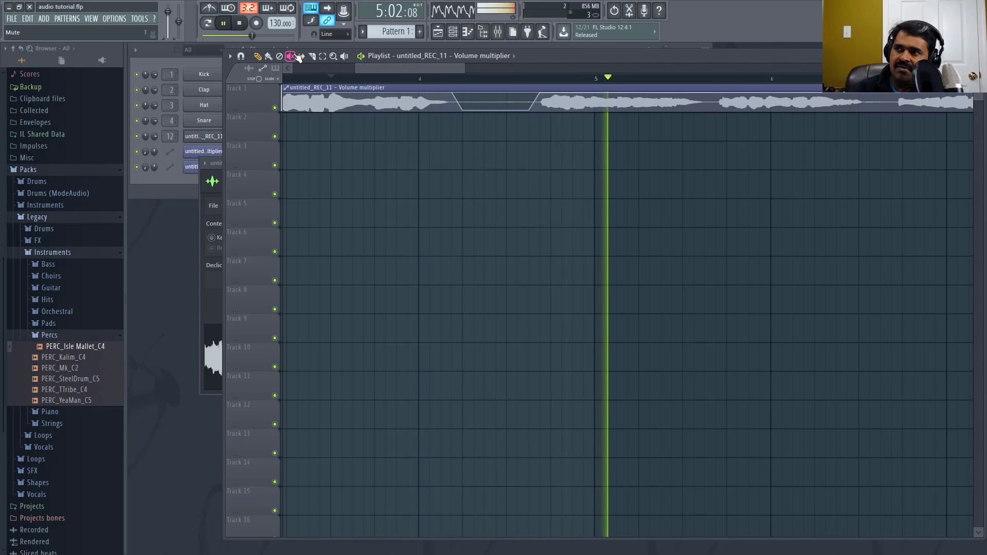
left_click(239, 28)
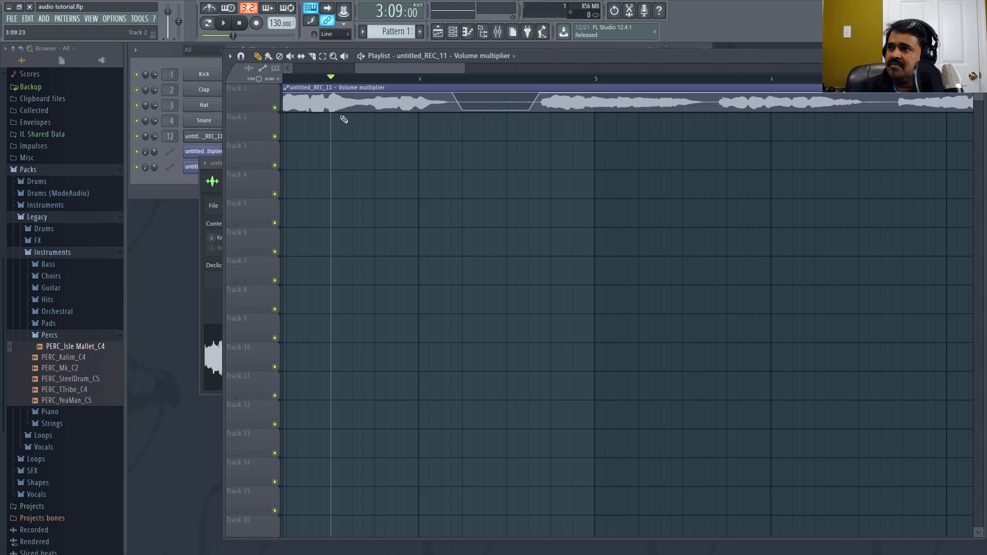
left_click(229, 25)
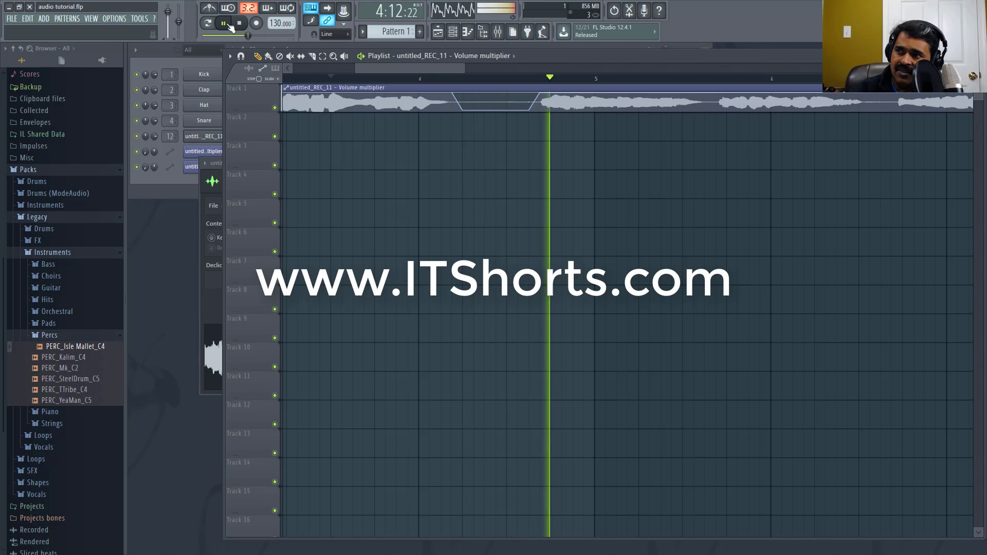
left_click(241, 24)
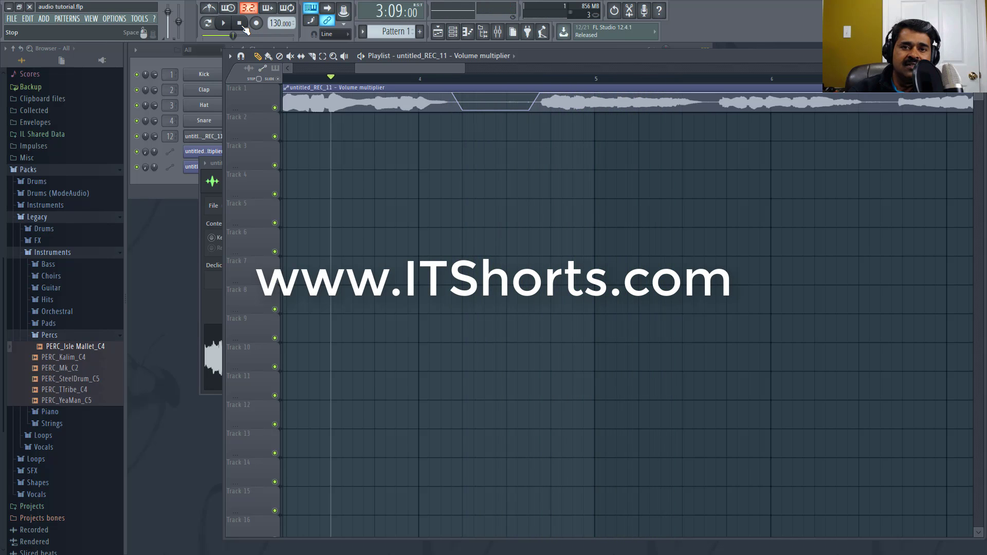